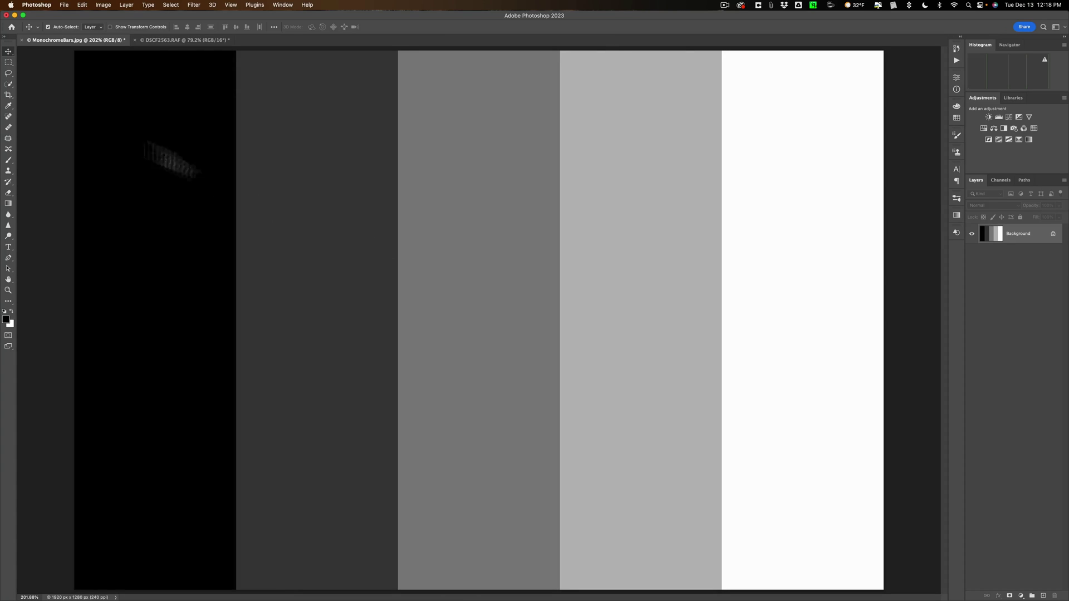
Check the Quick Selection tool flyout, switch to the Move tool, and open the Select menu
{"action": "right_click", "coordinate": [8, 85]}
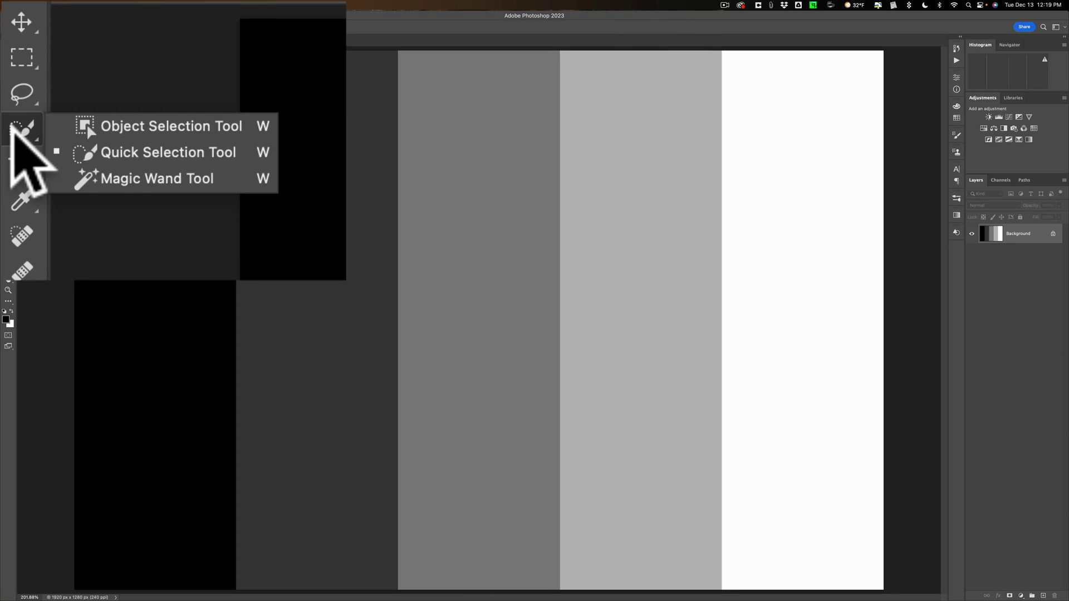
{"action": "left_click", "coordinate": [8, 85]}
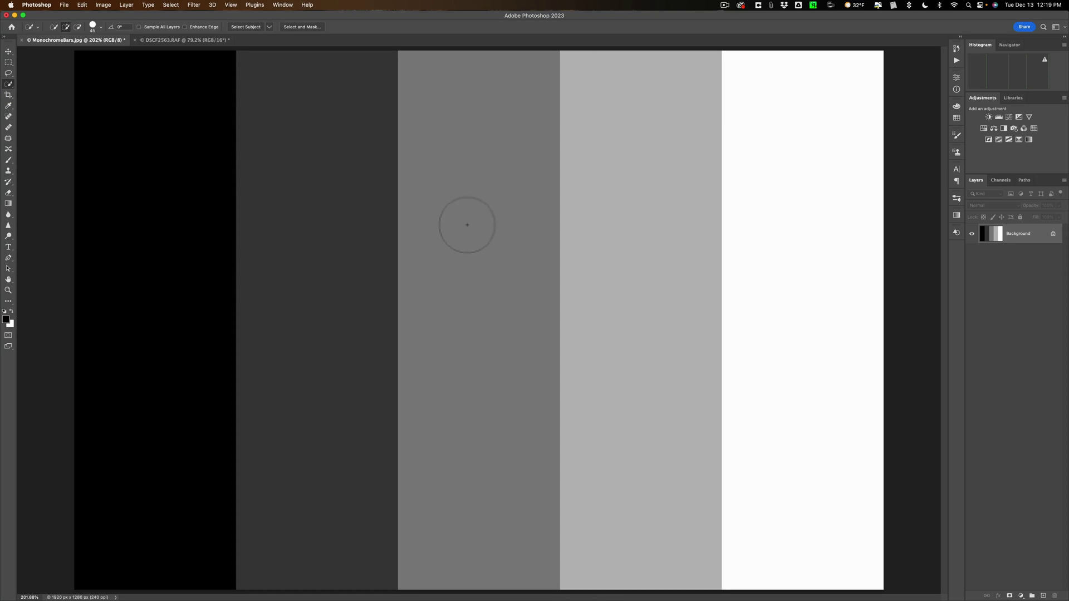
{"action": "left_click", "coordinate": [7, 51]}
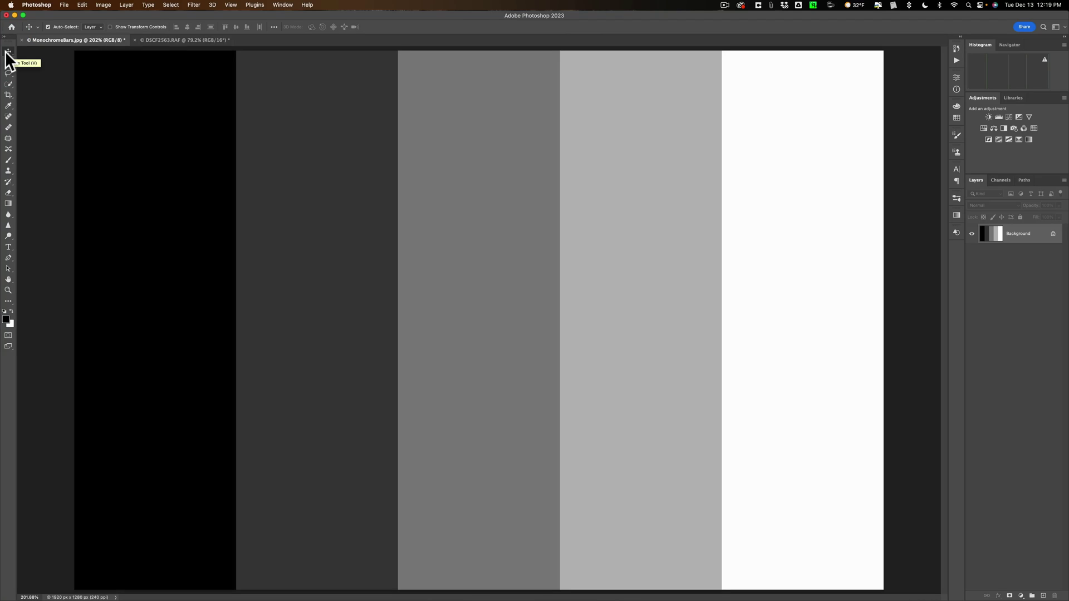
{"action": "left_click", "coordinate": [171, 4]}
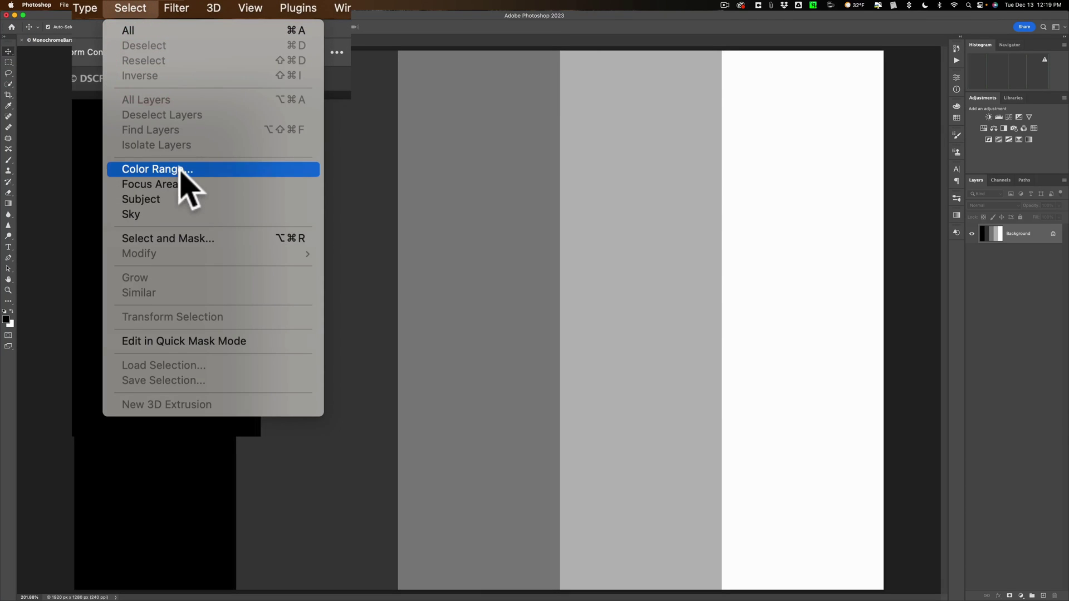
Open Color Range on the grey bars image and set Select to Midtones
{"action": "left_click", "coordinate": [181, 171]}
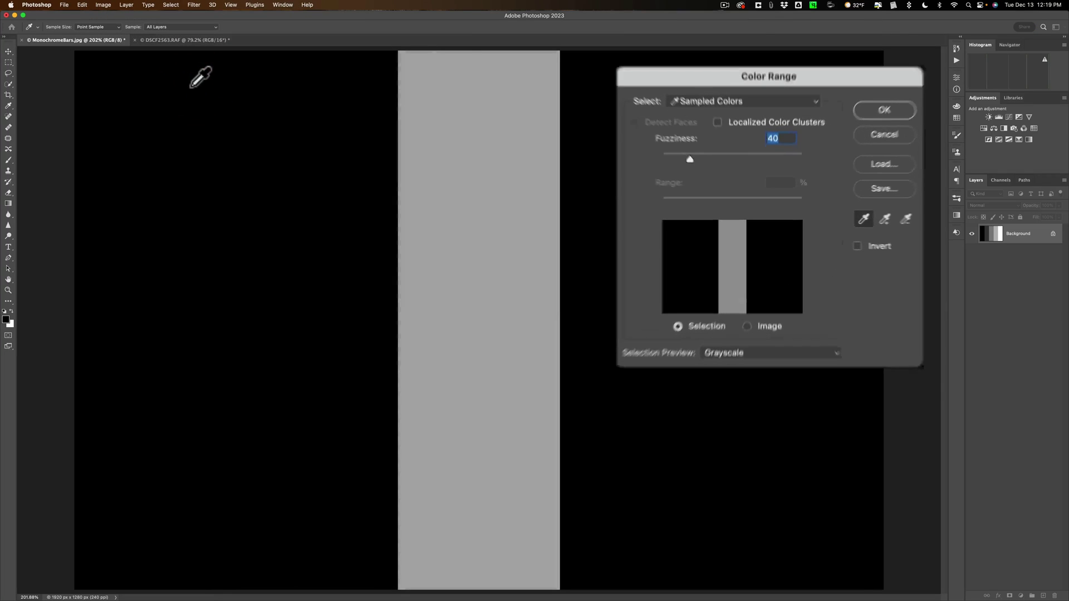
{"action": "left_click", "coordinate": [727, 81]}
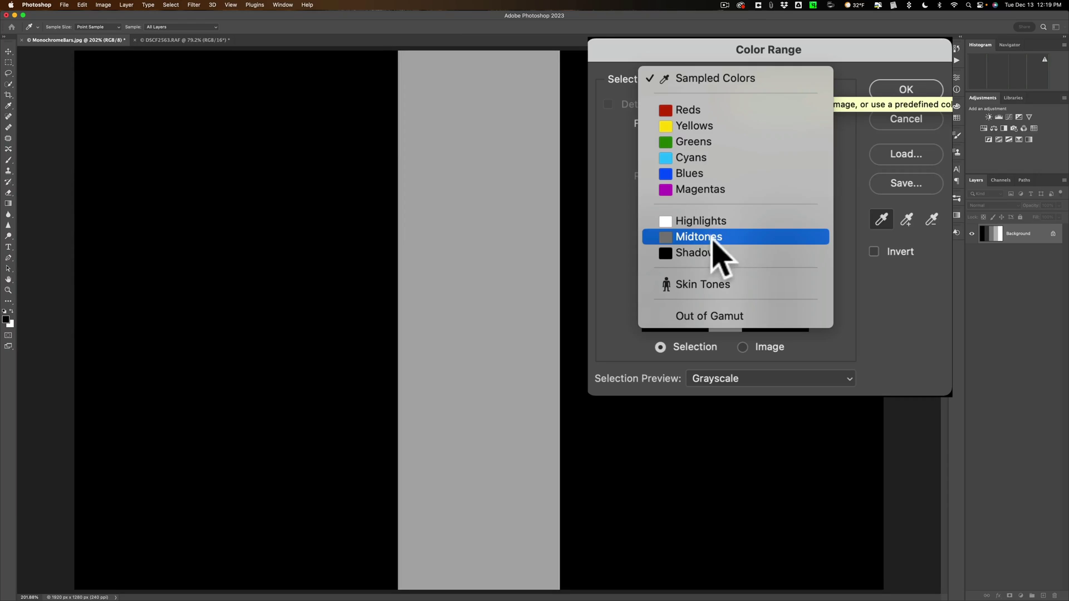
{"action": "left_click", "coordinate": [746, 254]}
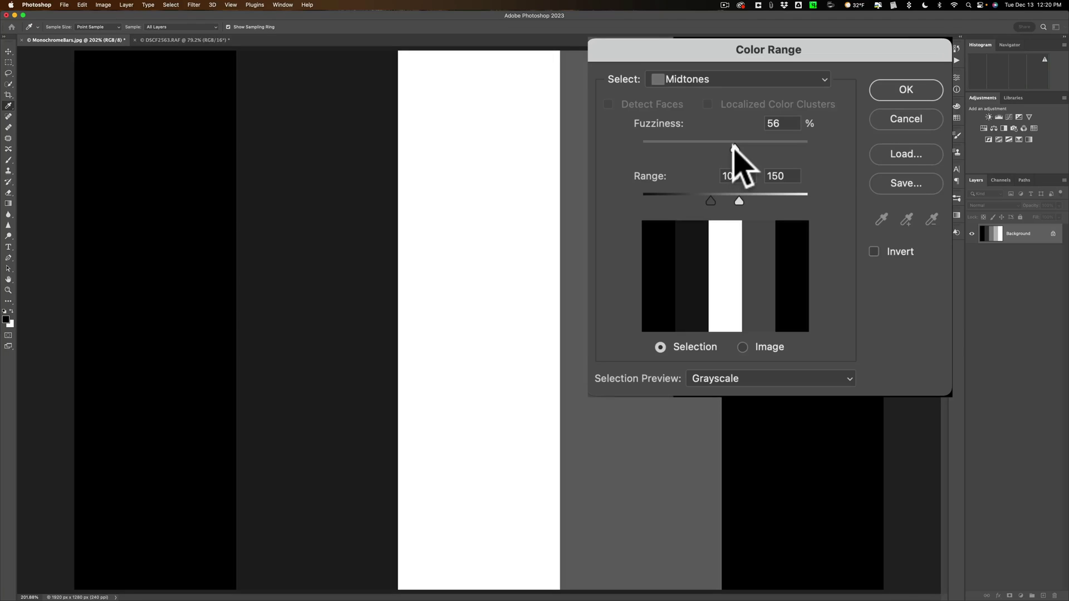
Lower the Midtones Fuzziness from 56 to 37 and switch the preview to Image
{"action": "left_click_drag", "start_coordinate": [733, 147], "coordinate": [701, 148]}
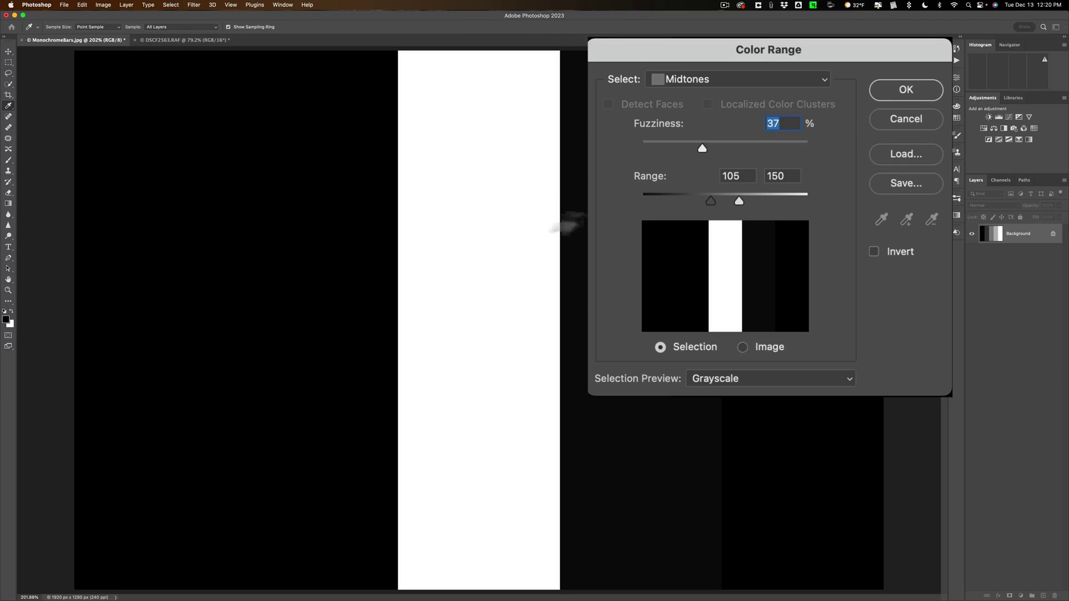
{"action": "left_click", "coordinate": [743, 347]}
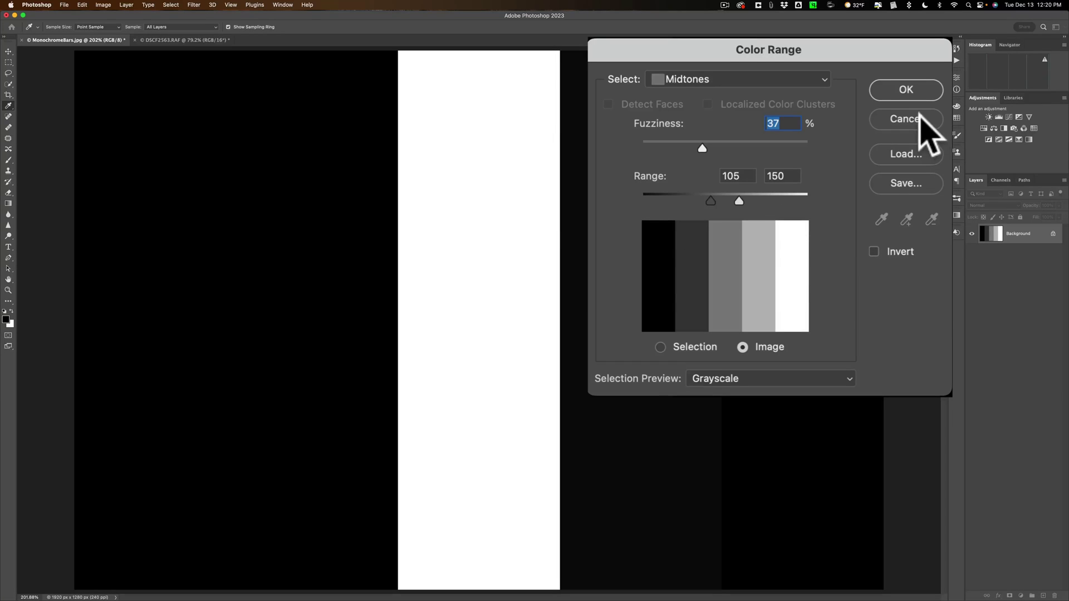
Try the Highlights range, then Shadows at Fuzziness about 9, and cancel Color Range
{"action": "left_click", "coordinate": [767, 80]}
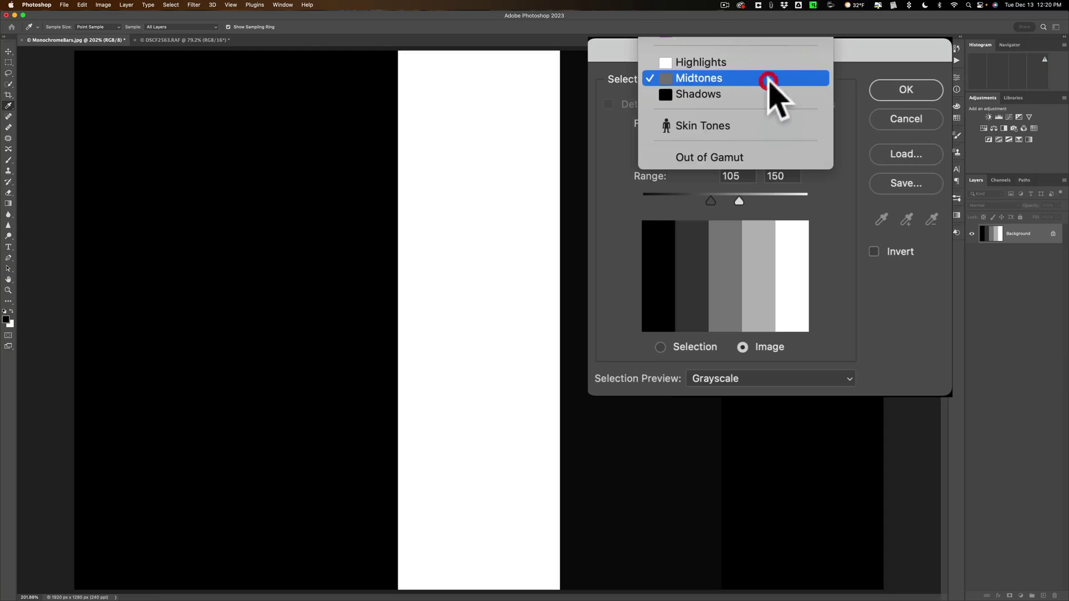
{"action": "left_click", "coordinate": [715, 61]}
{"action": "left_click", "coordinate": [755, 81]}
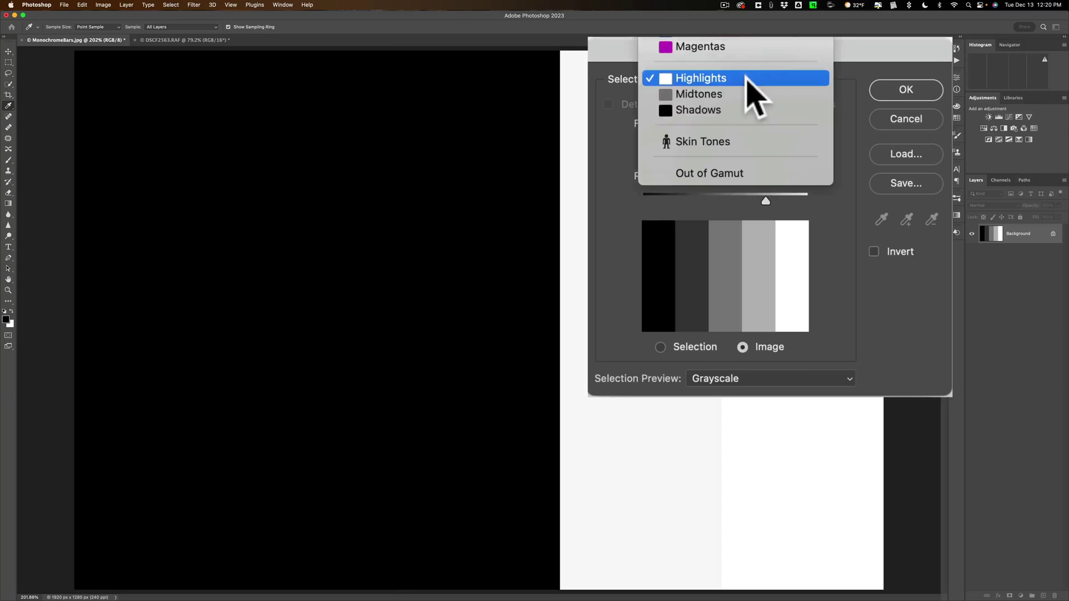
{"action": "left_click", "coordinate": [748, 110]}
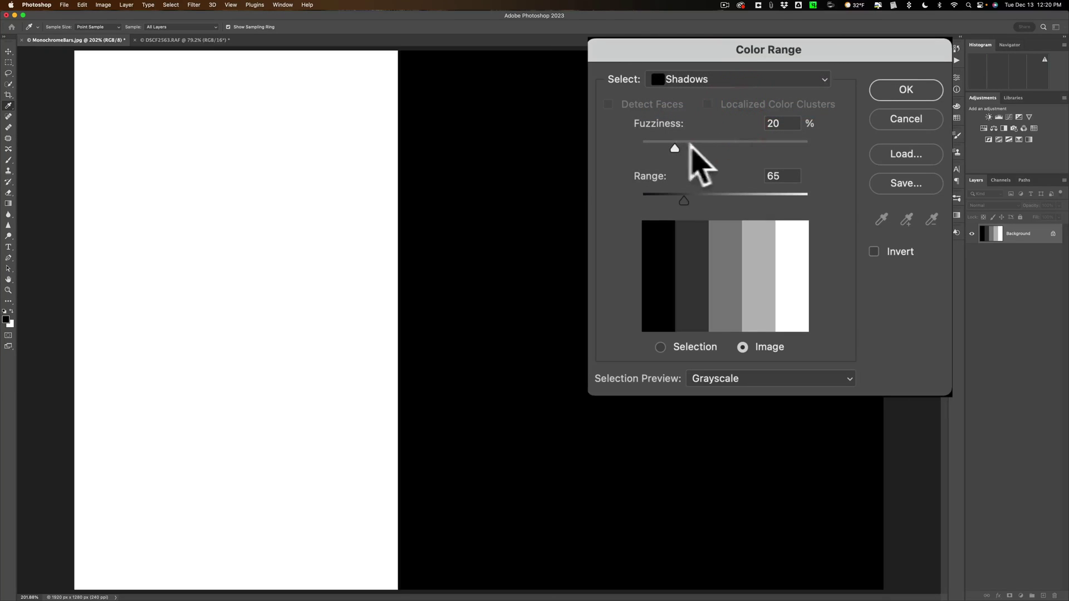
{"action": "left_click_drag", "start_coordinate": [685, 144], "coordinate": [655, 147]}
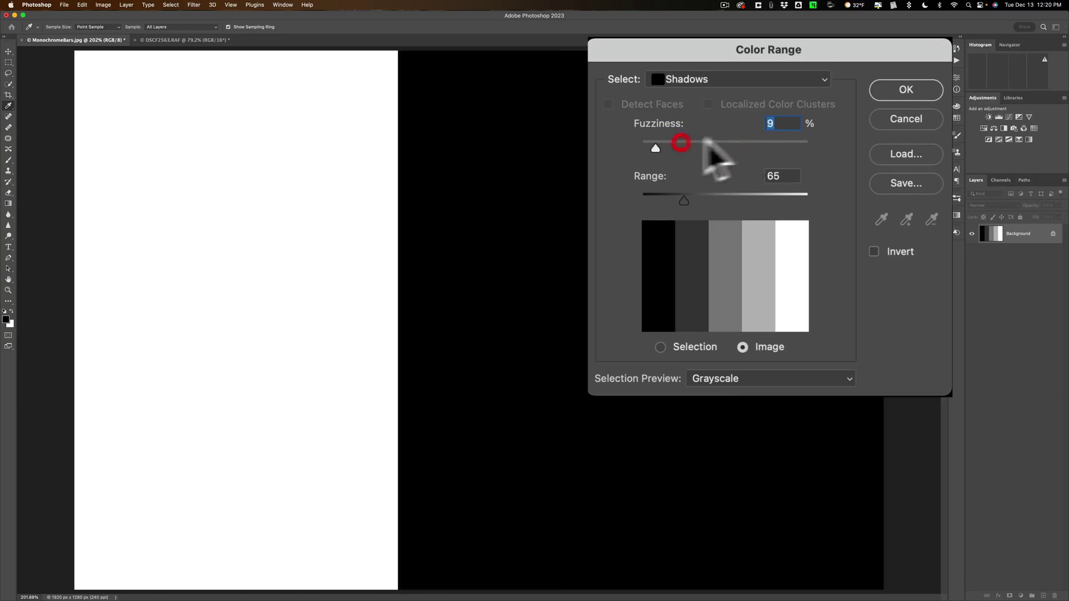
{"action": "left_click", "coordinate": [899, 118]}
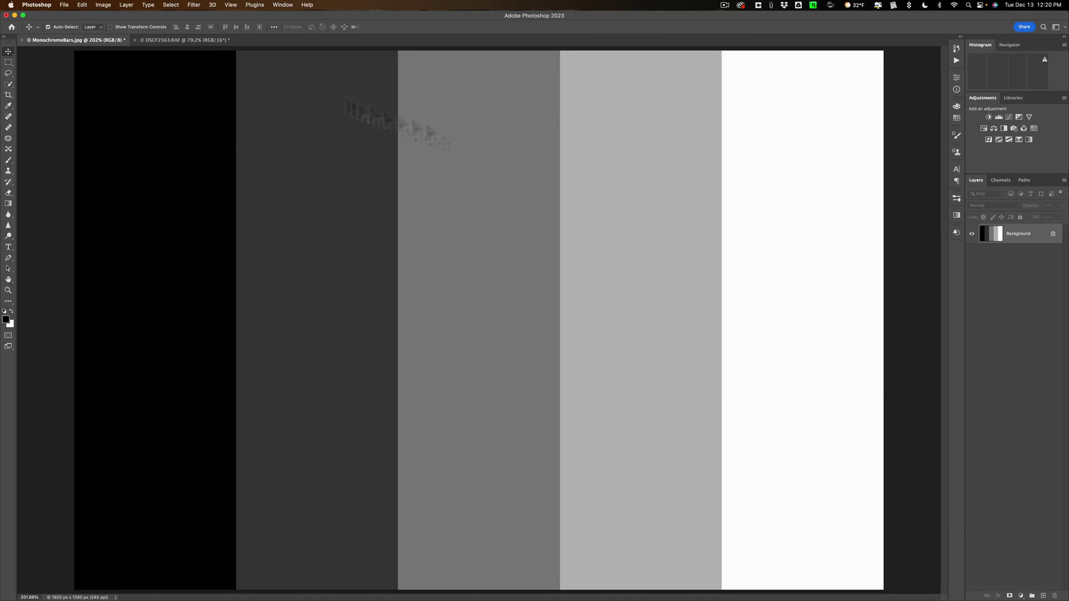
Switch to the DSCF2563.RAF statue photo and open Select > Color Range
{"action": "left_click", "coordinate": [200, 41]}
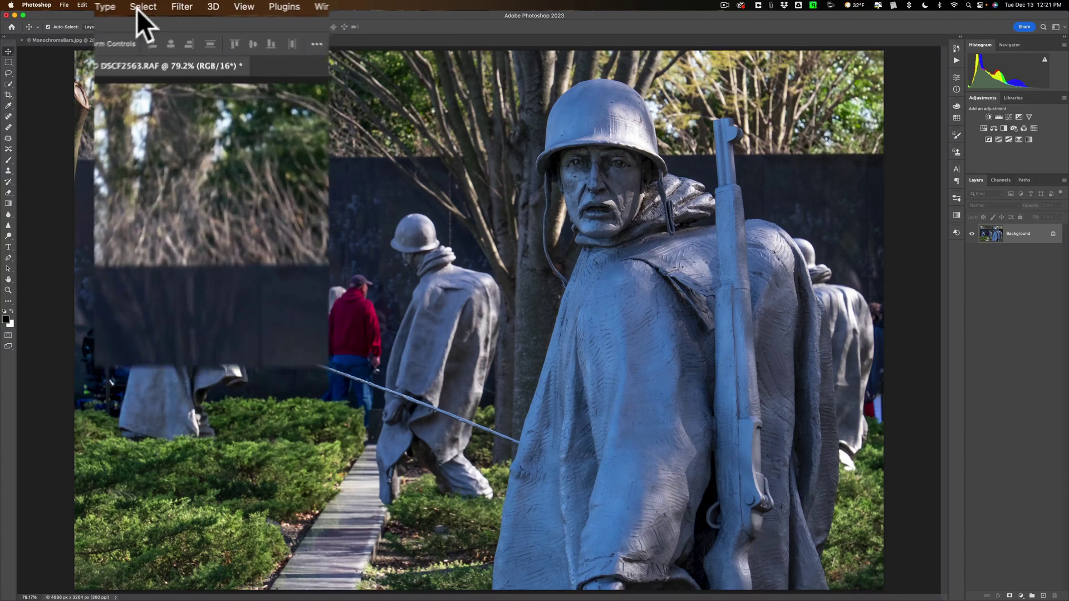
{"action": "left_click", "coordinate": [140, 7]}
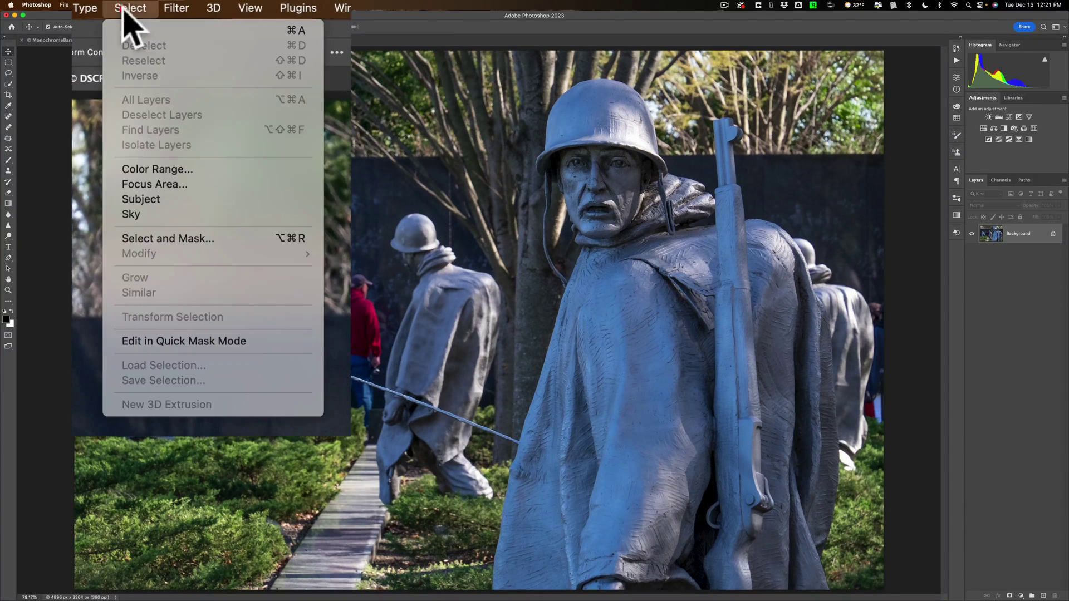
{"action": "left_click", "coordinate": [149, 168]}
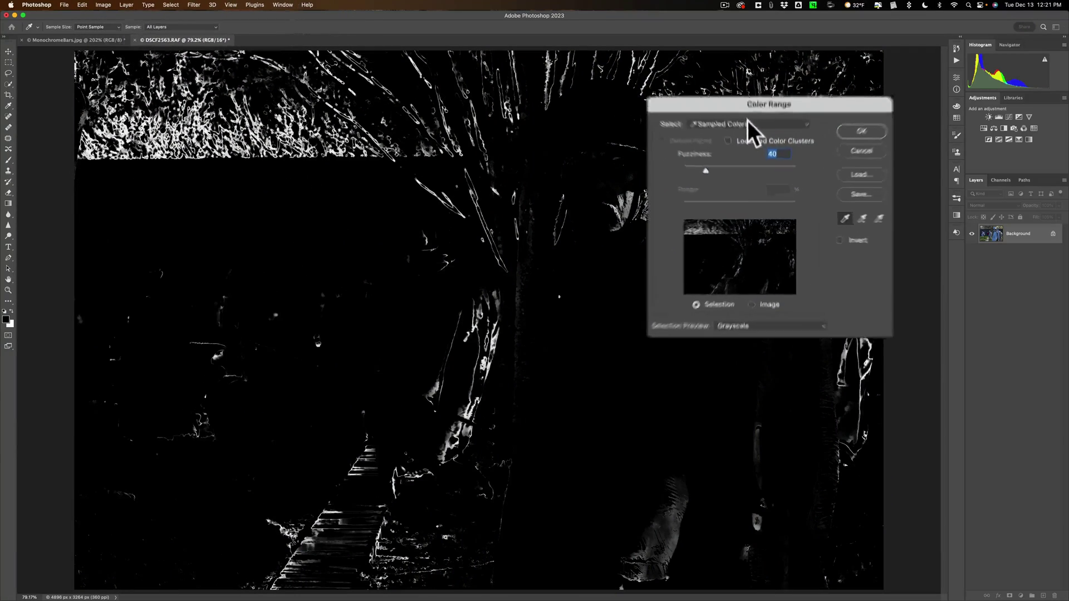
Select the statue photo's Midtones in Color Range at Fuzziness 68
{"action": "left_click", "coordinate": [749, 124]}
{"action": "left_click", "coordinate": [738, 231]}
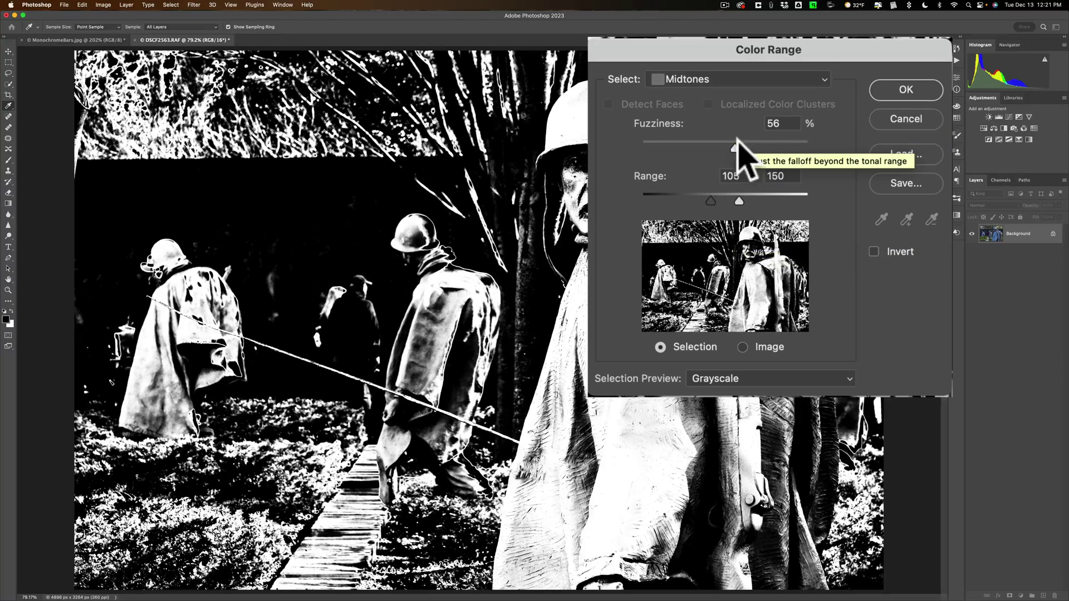
{"action": "left_click_drag", "start_coordinate": [734, 144], "coordinate": [761, 144]}
{"action": "left_click", "coordinate": [761, 147]}
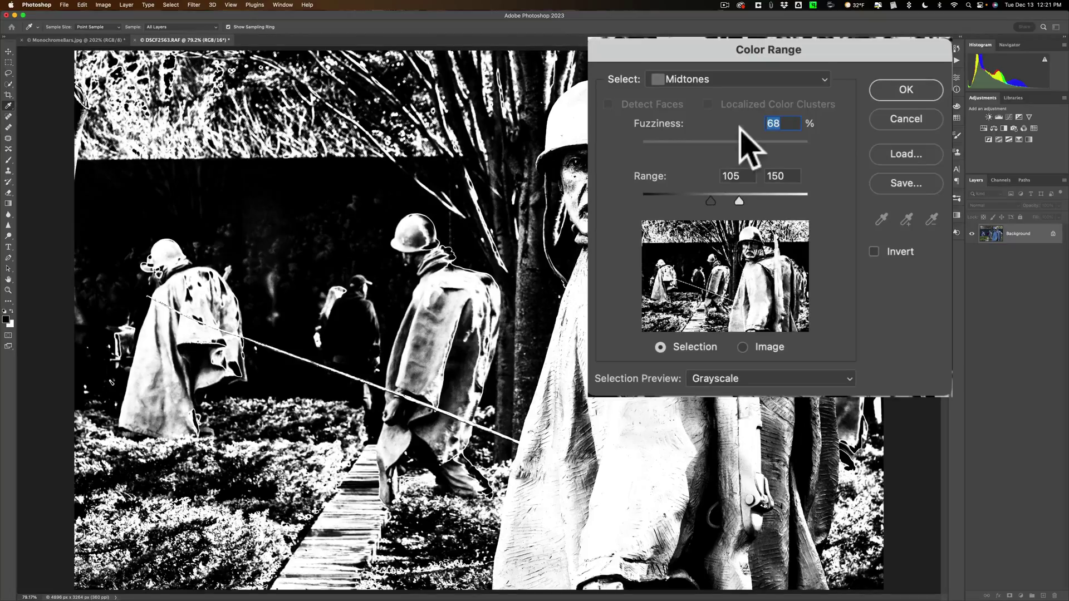
{"action": "left_click", "coordinate": [888, 94]}
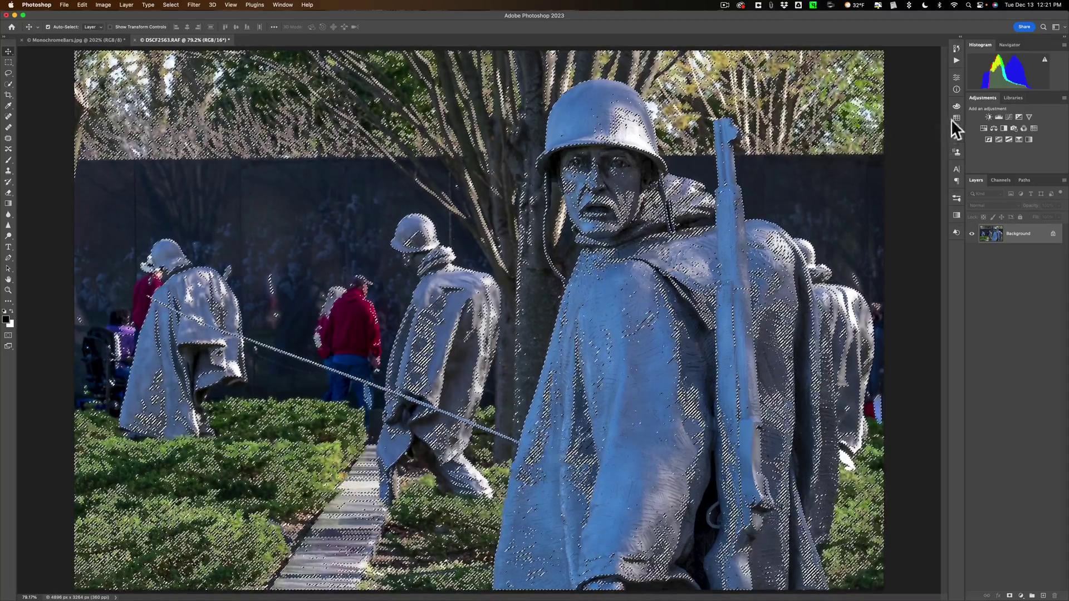
Add a midtone-masked Brightness/Contrast layer and raise Brightness to 99
{"action": "left_click", "coordinate": [988, 117]}
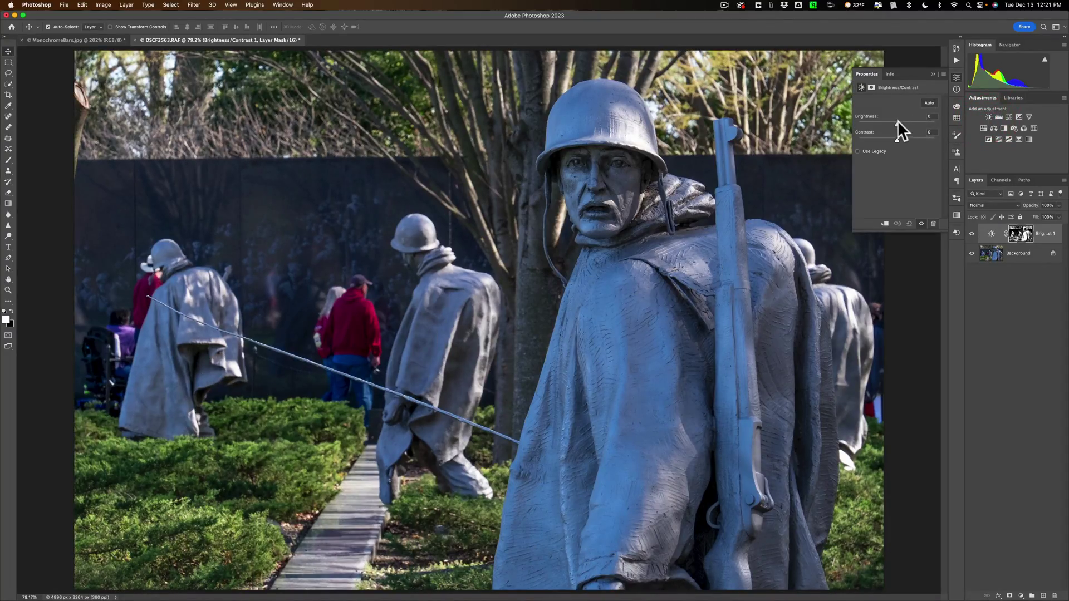
{"action": "left_click_drag", "start_coordinate": [897, 121], "coordinate": [922, 121]}
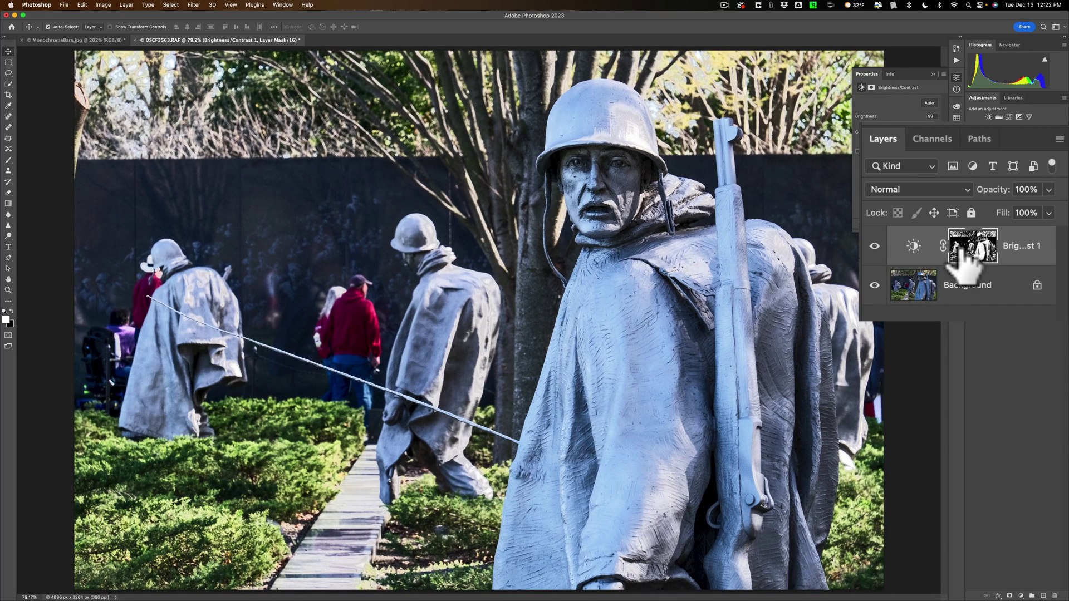
Delete the trial adjustment layer and reopen Color Range with Midtones Fuzziness lowered to 8
{"action": "left_click", "coordinate": [934, 223]}
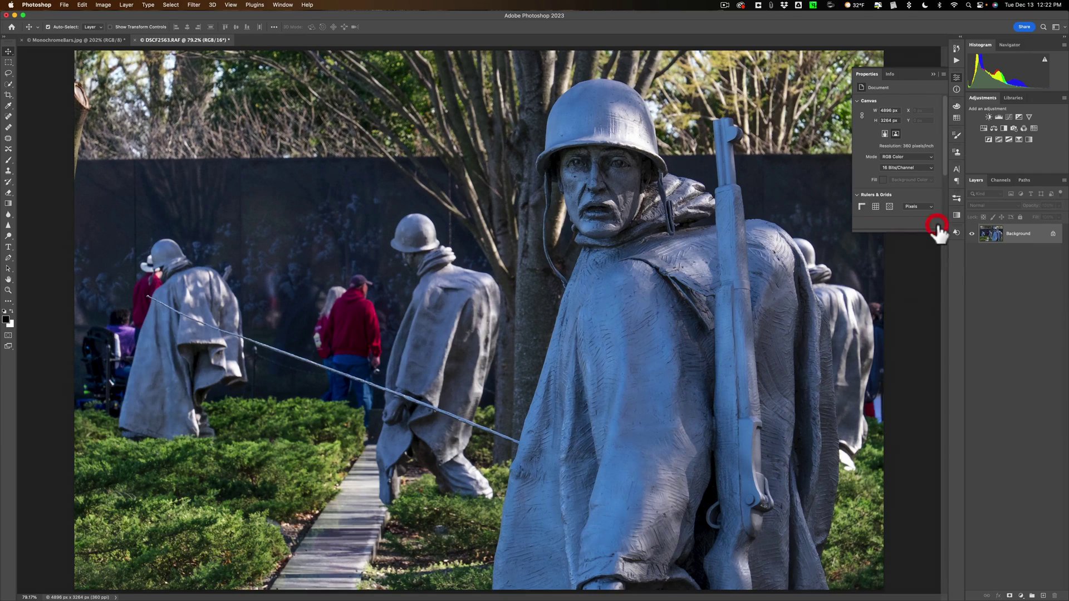
{"action": "left_click", "coordinate": [932, 73]}
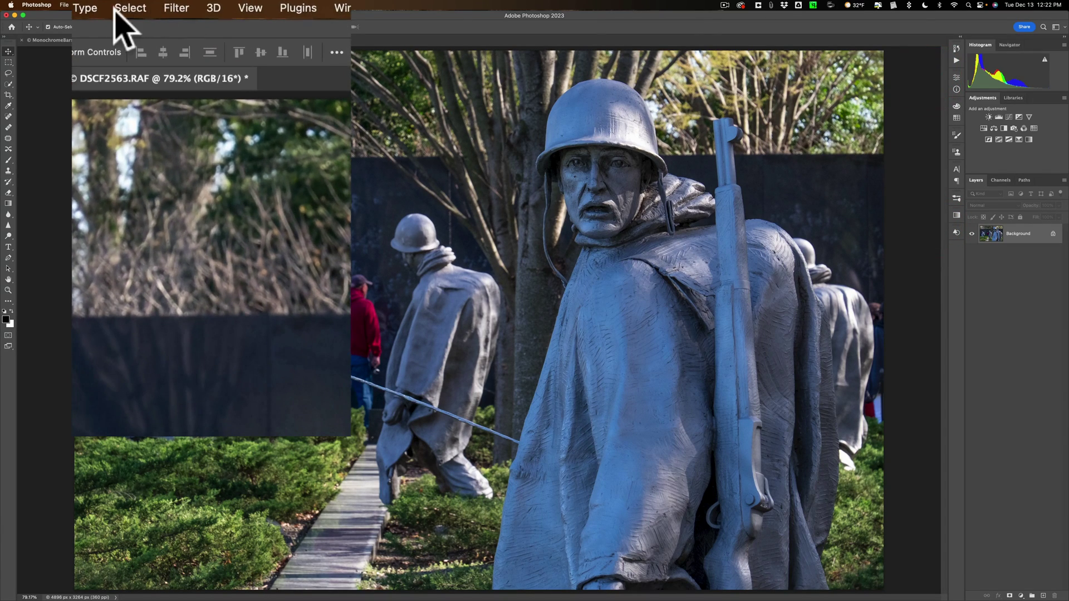
{"action": "left_click", "coordinate": [171, 5]}
{"action": "left_click", "coordinate": [179, 86]}
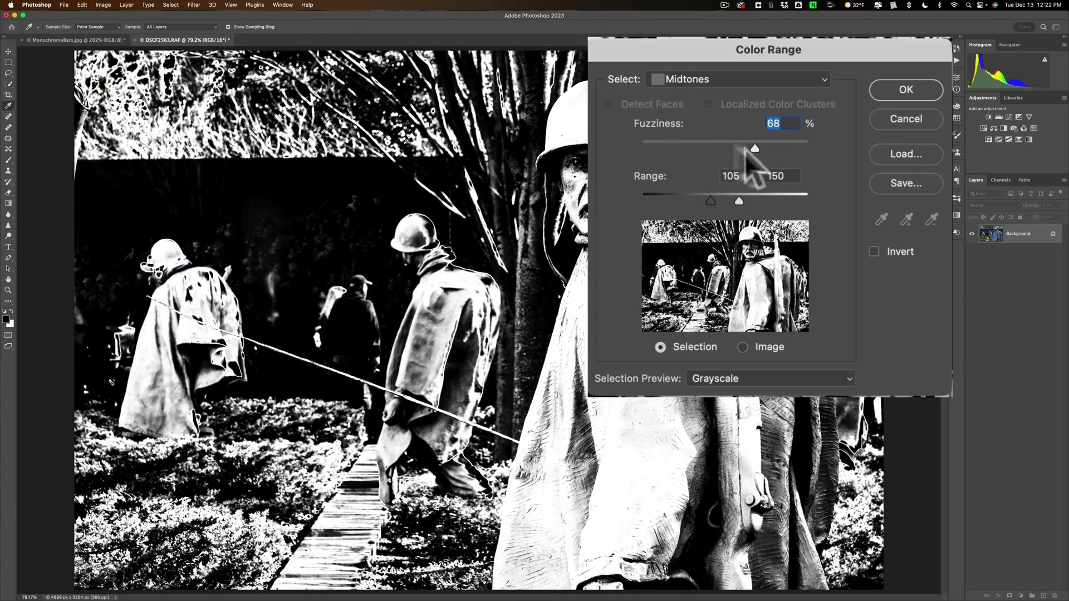
{"action": "left_click", "coordinate": [717, 179]}
{"action": "left_click_drag", "start_coordinate": [667, 146], "coordinate": [652, 148]}
Apply the narrow midtones selection and add a Brightness/Contrast layer at Brightness -60
{"action": "left_click", "coordinate": [906, 89]}
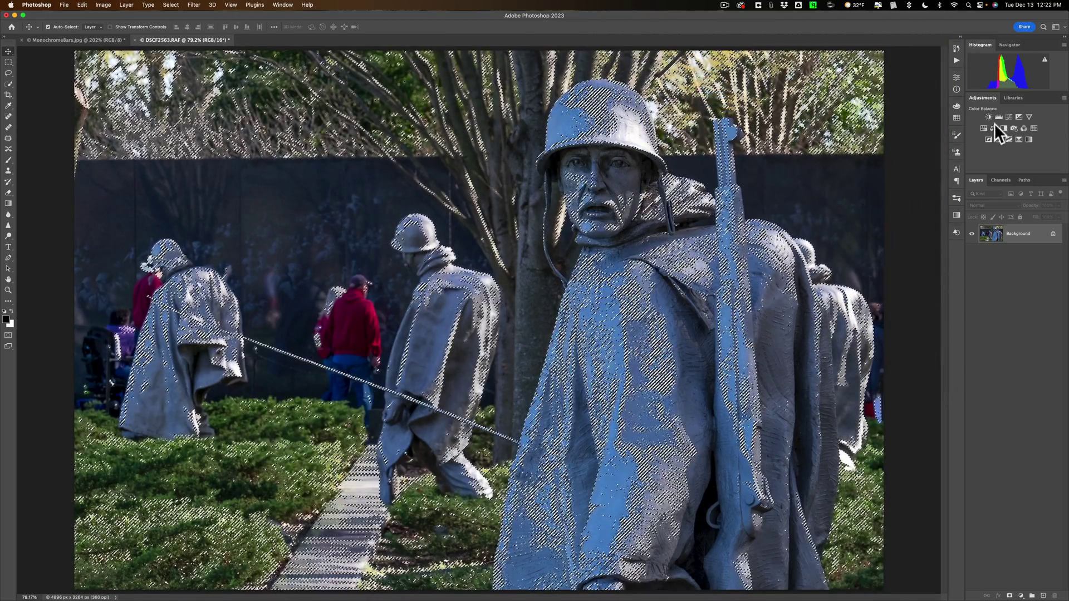
{"action": "left_click", "coordinate": [989, 115]}
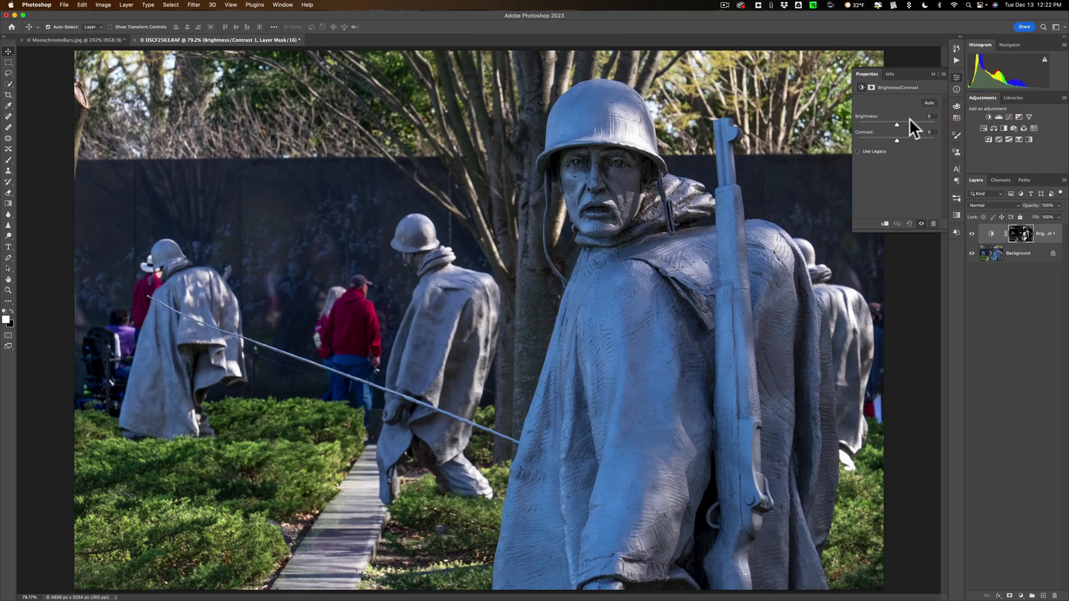
{"action": "mouse_move", "coordinate": [896, 123]}
{"action": "left_mouse_down"}
{"action": "mouse_move", "coordinate": [937, 125]}
{"action": "mouse_move", "coordinate": [880, 122]}
{"action": "left_mouse_up"}
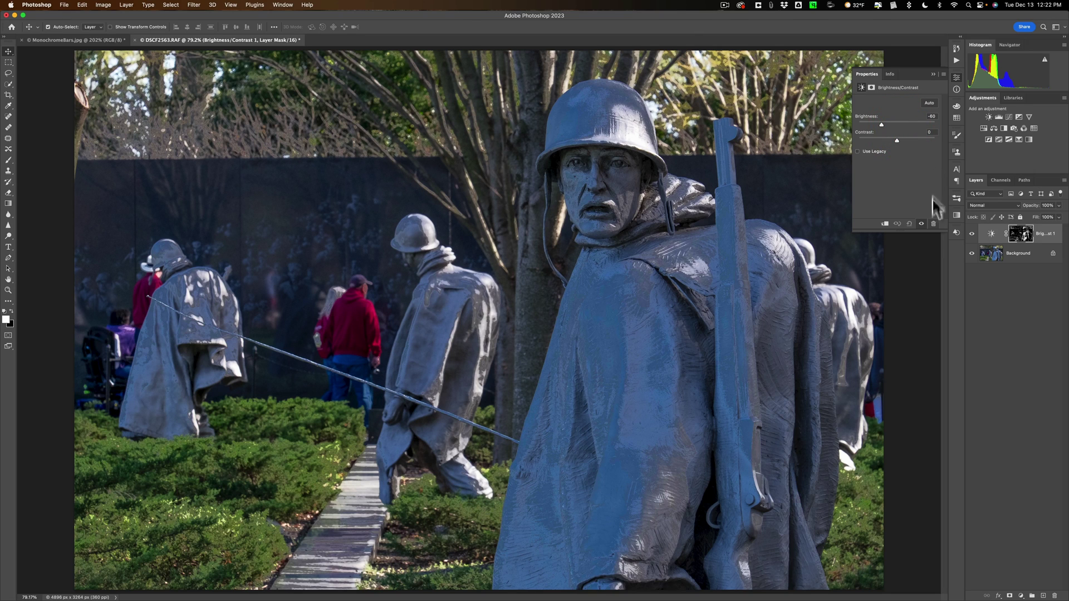
Delete the trial adjustment layer, close Properties, and duplicate Background as Layer 1
{"action": "left_click", "coordinate": [934, 225]}
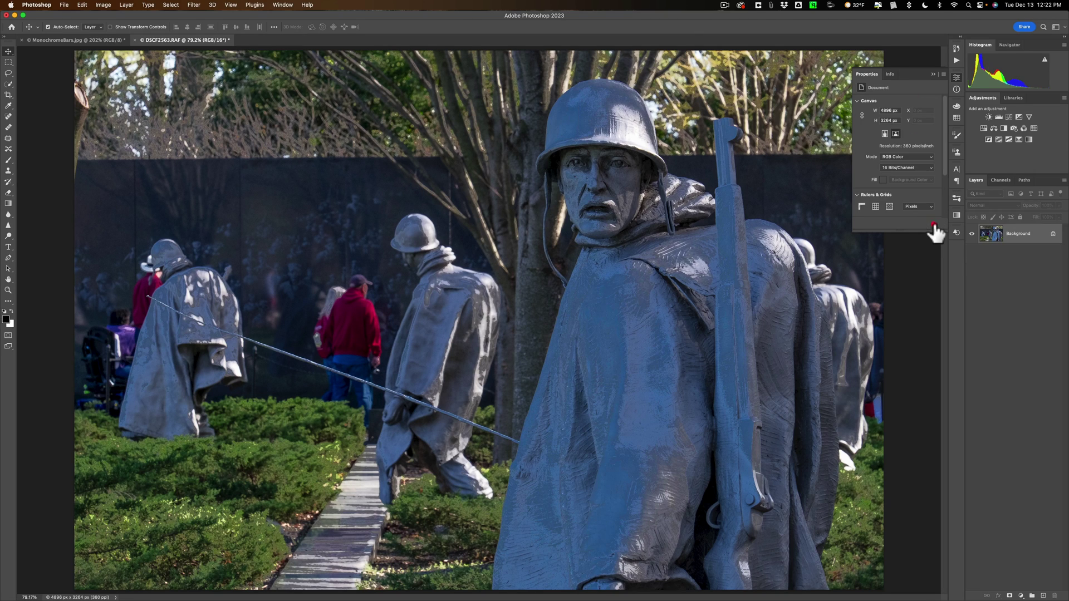
{"action": "left_click", "coordinate": [933, 74]}
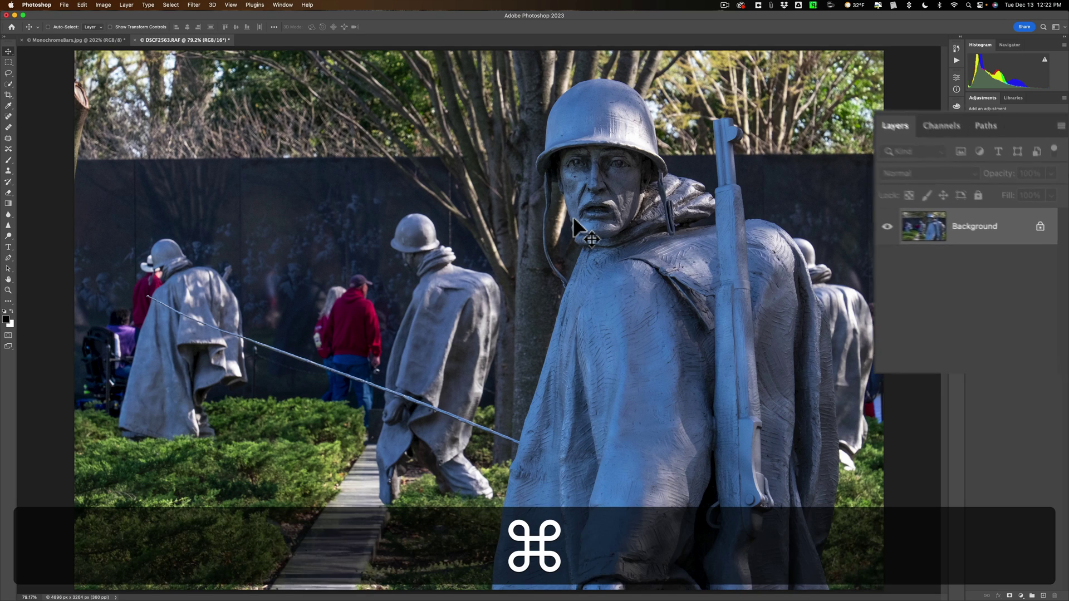
{"action": "key", "text": "super+j"}
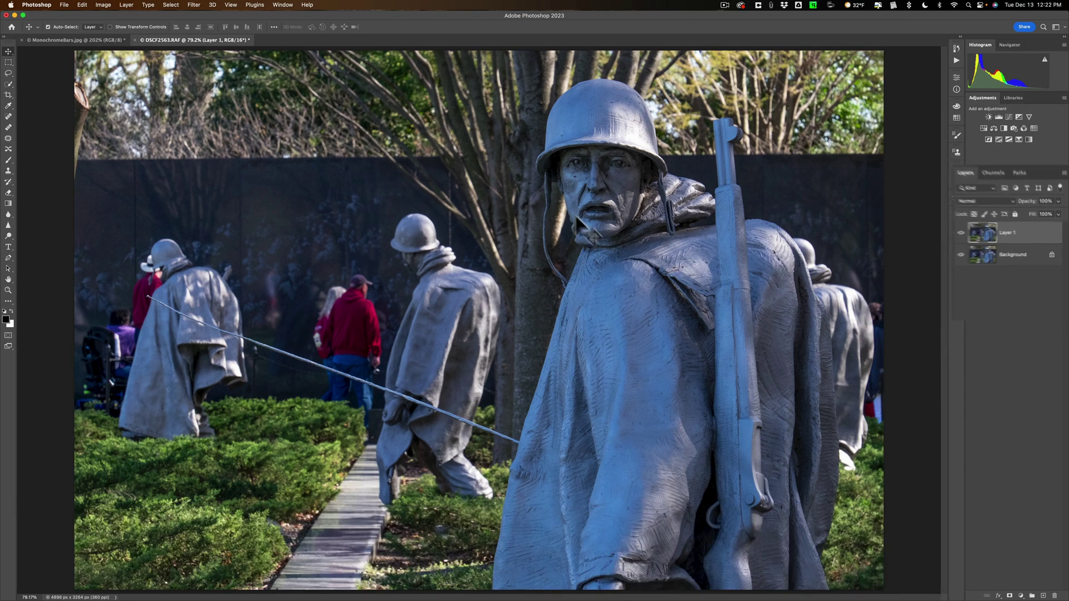
Select the statue photo's midtones using Color Range with Fuzziness at 36%
{"action": "left_click", "coordinate": [126, 9]}
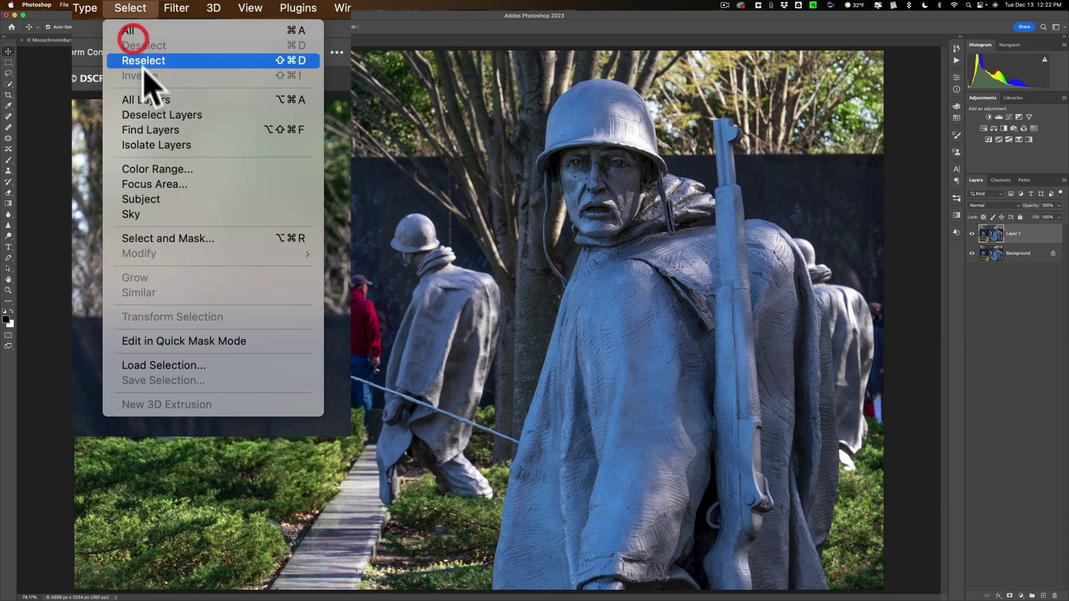
{"action": "left_click", "coordinate": [182, 85]}
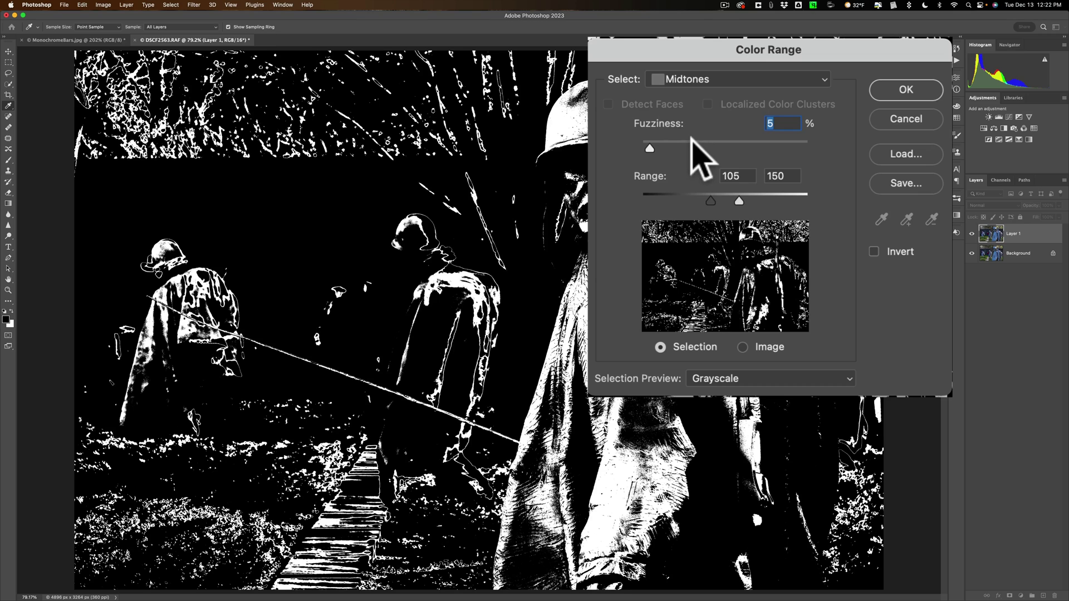
{"action": "left_click", "coordinate": [692, 146]}
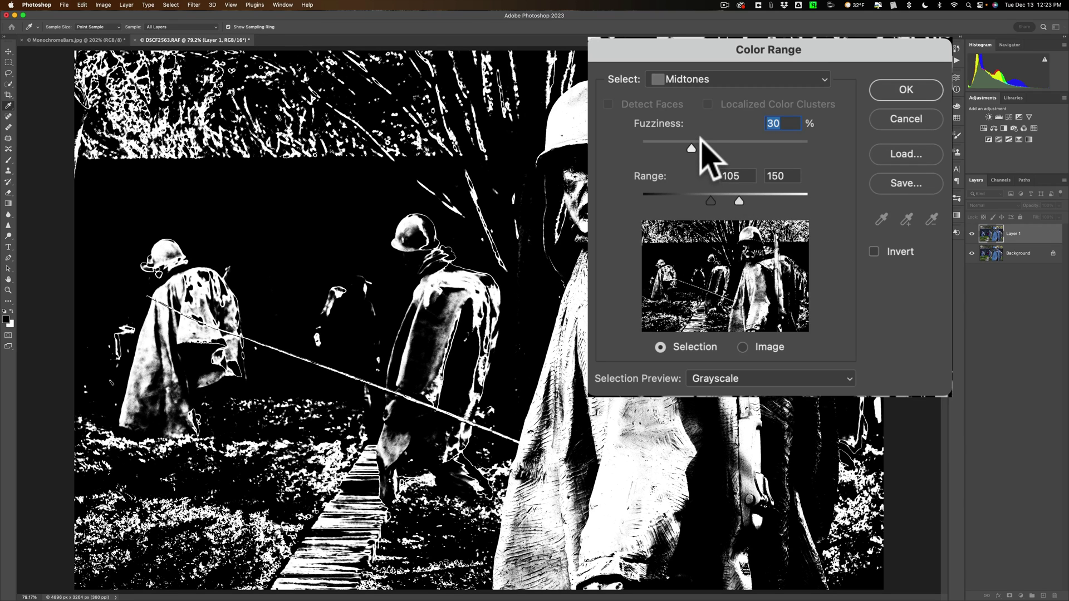
{"action": "left_click", "coordinate": [700, 140]}
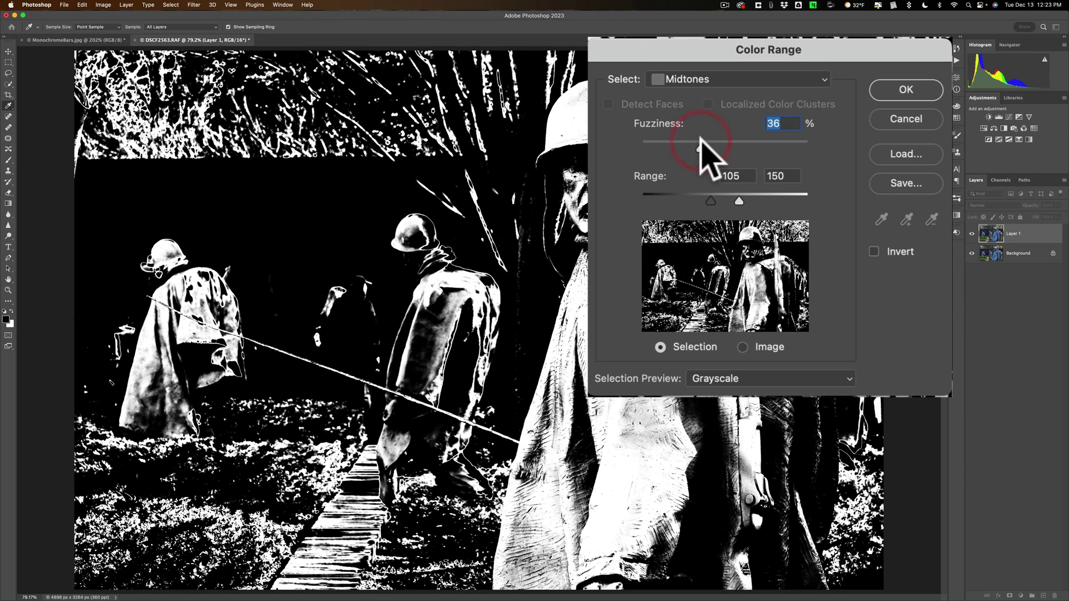
{"action": "left_click", "coordinate": [882, 96]}
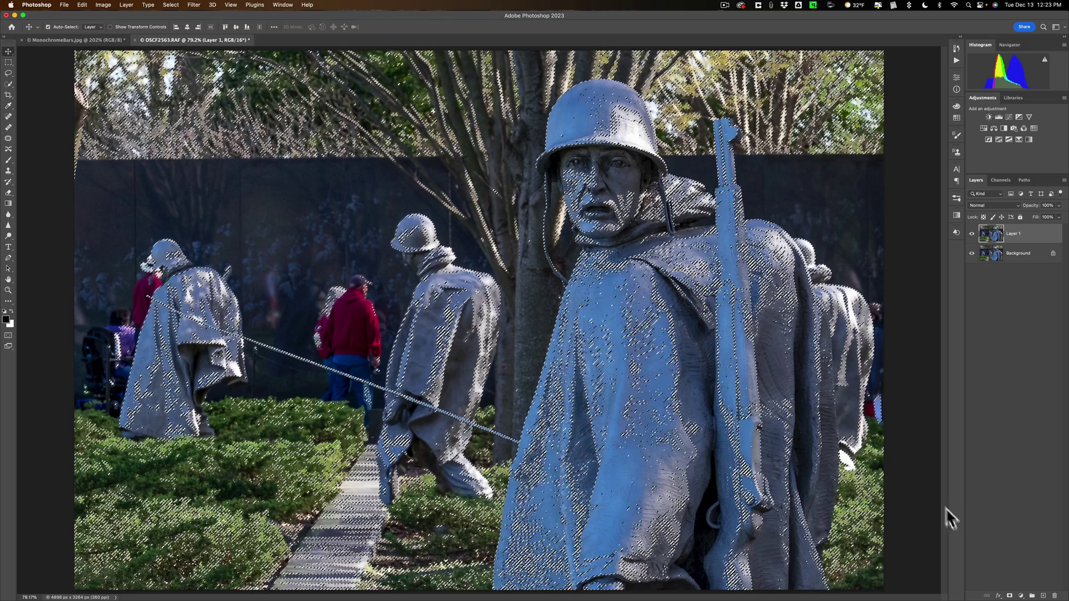
Turn the midtone selection into a layer mask on Layer 1 and target its image pixels
{"action": "left_click", "coordinate": [864, 585]}
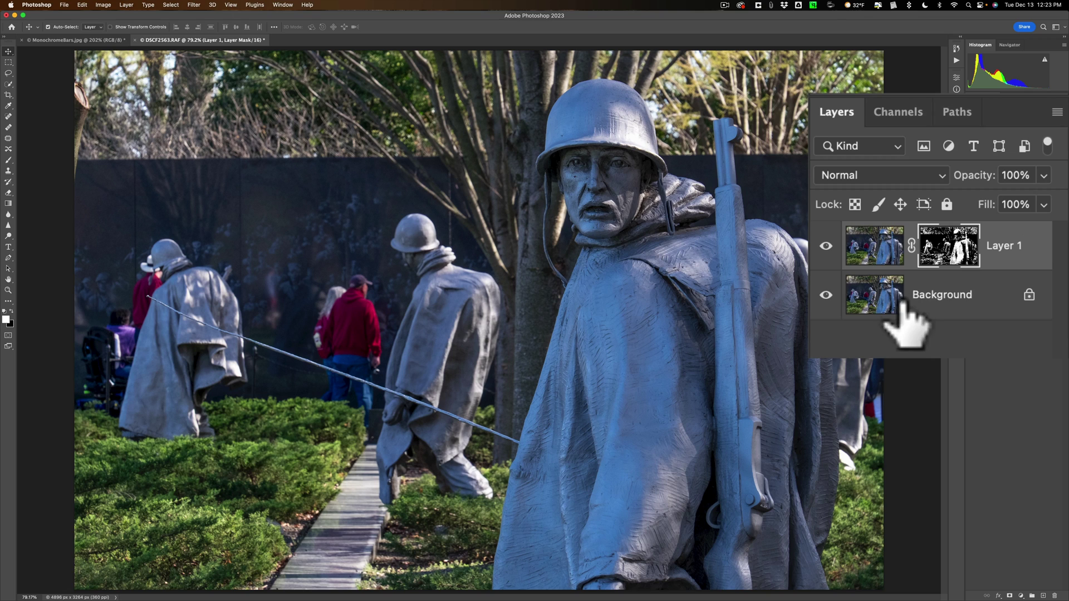
{"action": "left_click", "coordinate": [884, 244]}
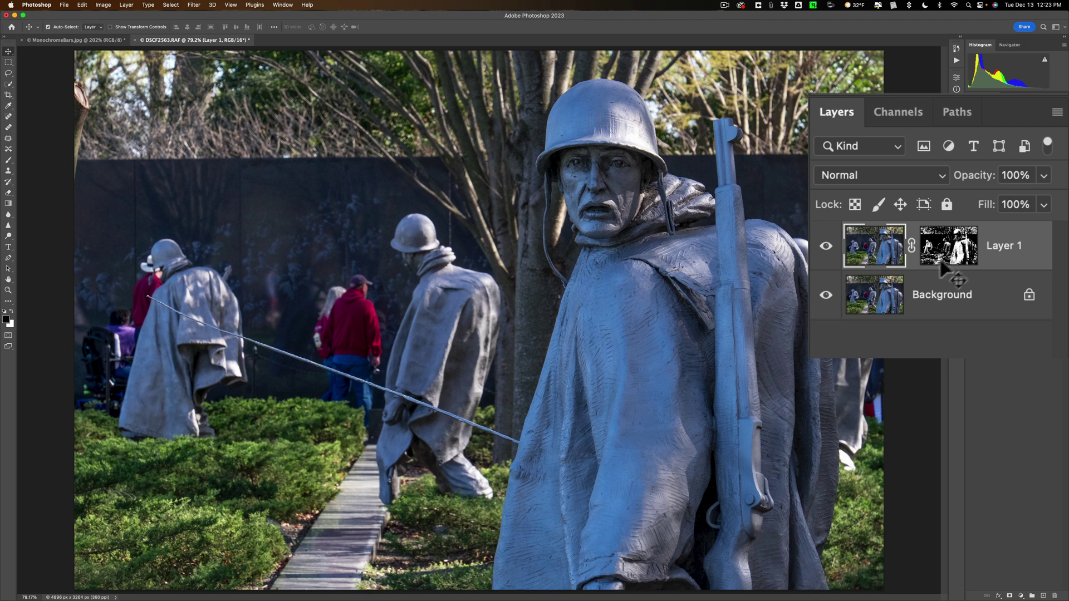
{"action": "left_click", "coordinate": [958, 248]}
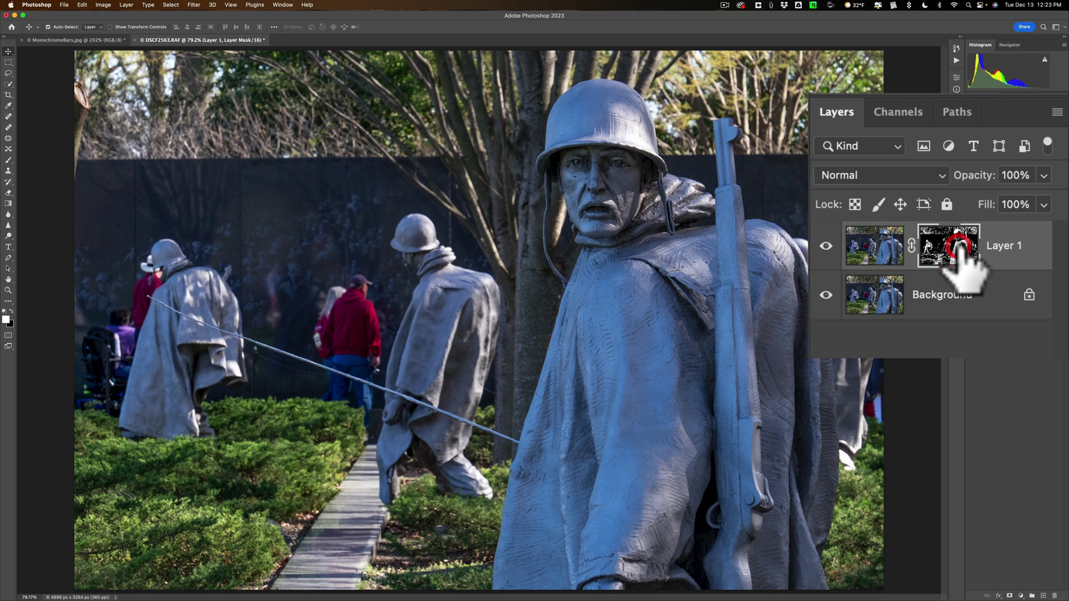
{"action": "left_click", "coordinate": [860, 250]}
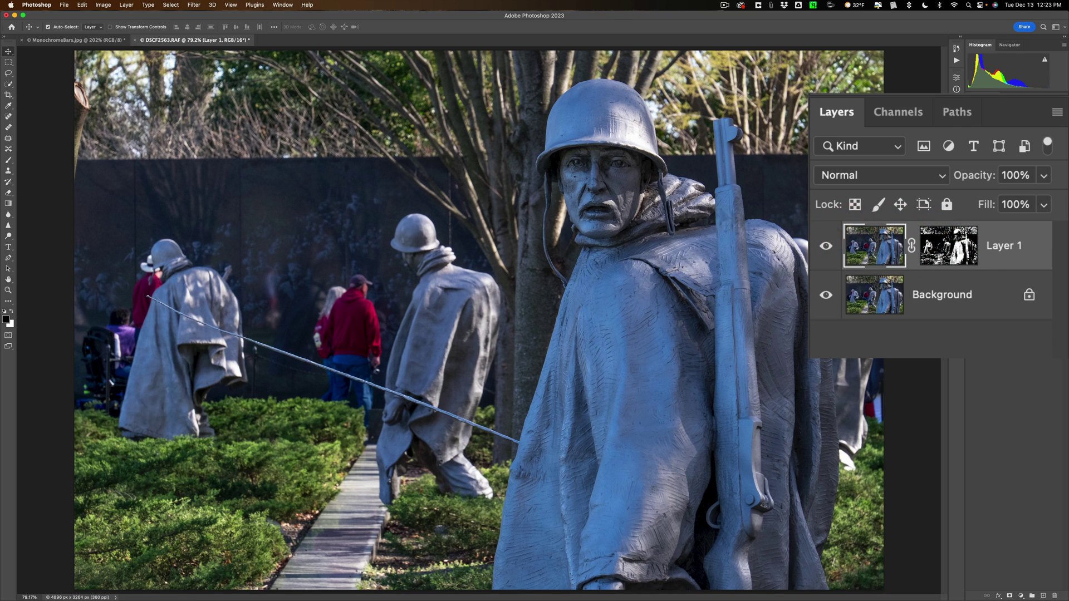
{"action": "left_click_drag", "start_coordinate": [200, 40], "coordinate": [159, 14]}
{"action": "left_click", "coordinate": [155, 7]}
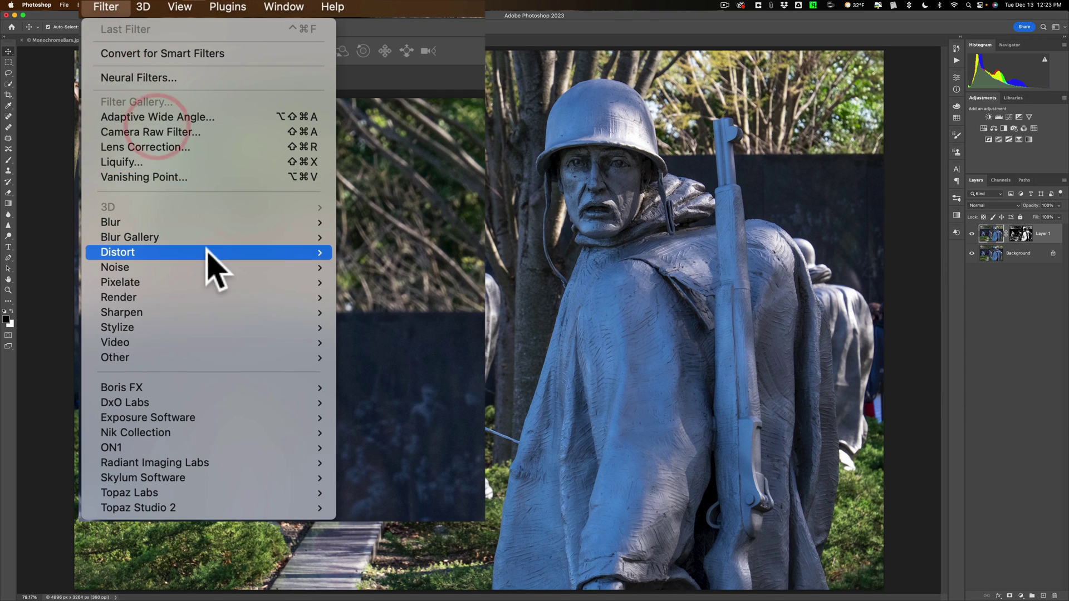
Apply Smart Sharpen to Layer 1 with 199% amount and 2.7 px radius
{"action": "mouse_move", "coordinate": [227, 316]}
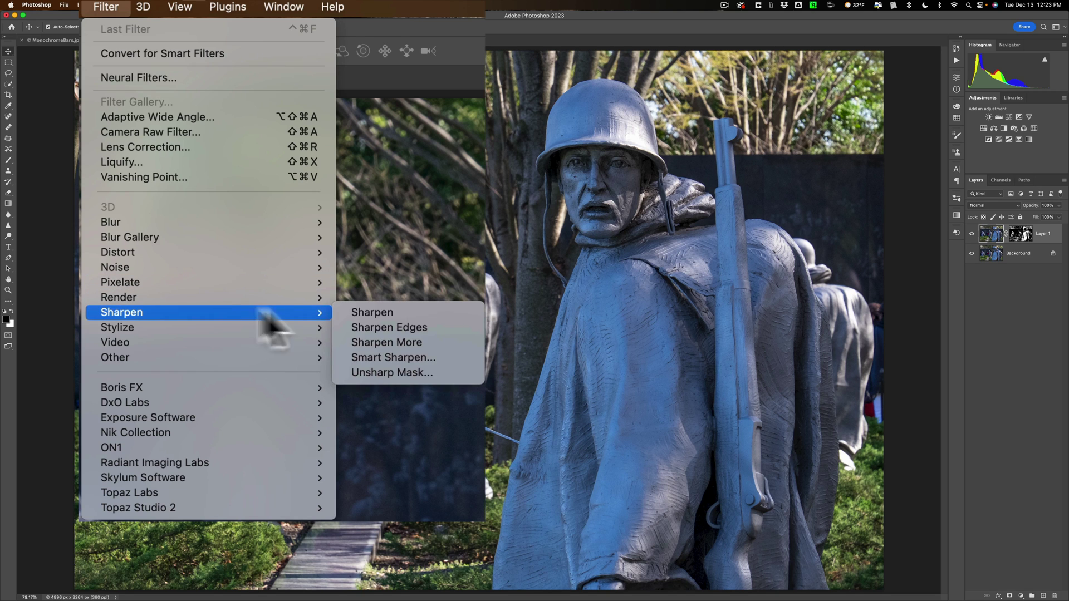
{"action": "left_click", "coordinate": [370, 359]}
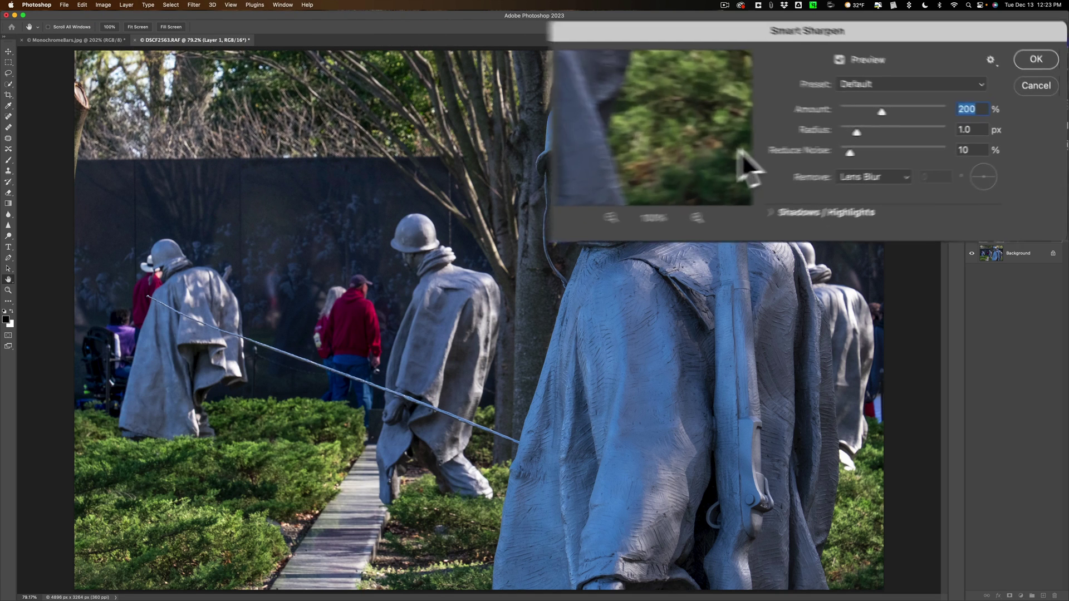
{"action": "left_click", "coordinate": [902, 128]}
{"action": "left_click", "coordinate": [933, 117]}
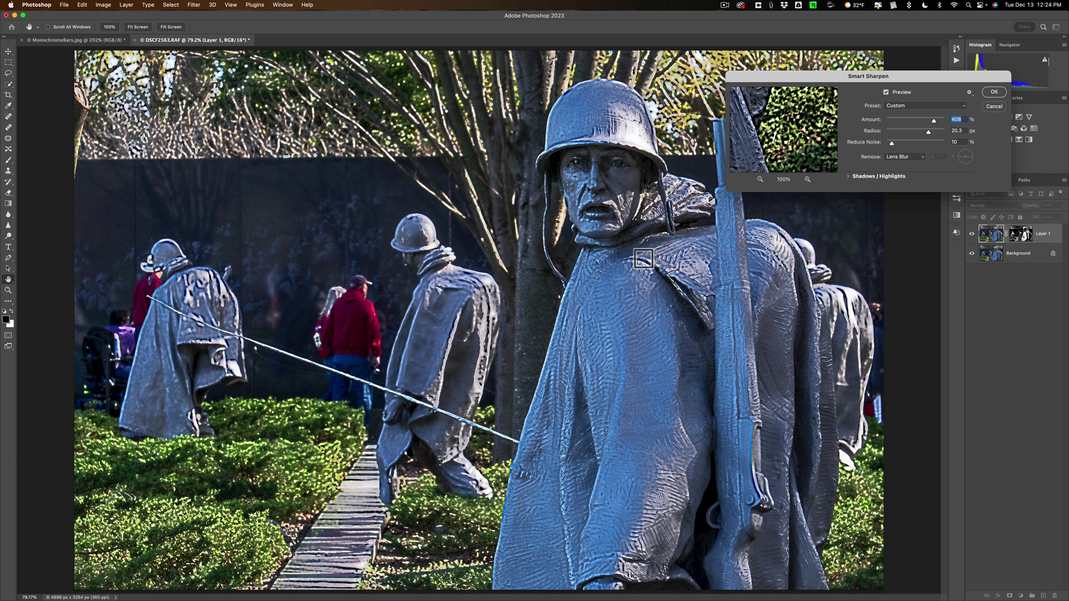
{"action": "left_click", "coordinate": [899, 115]}
{"action": "left_click", "coordinate": [903, 129]}
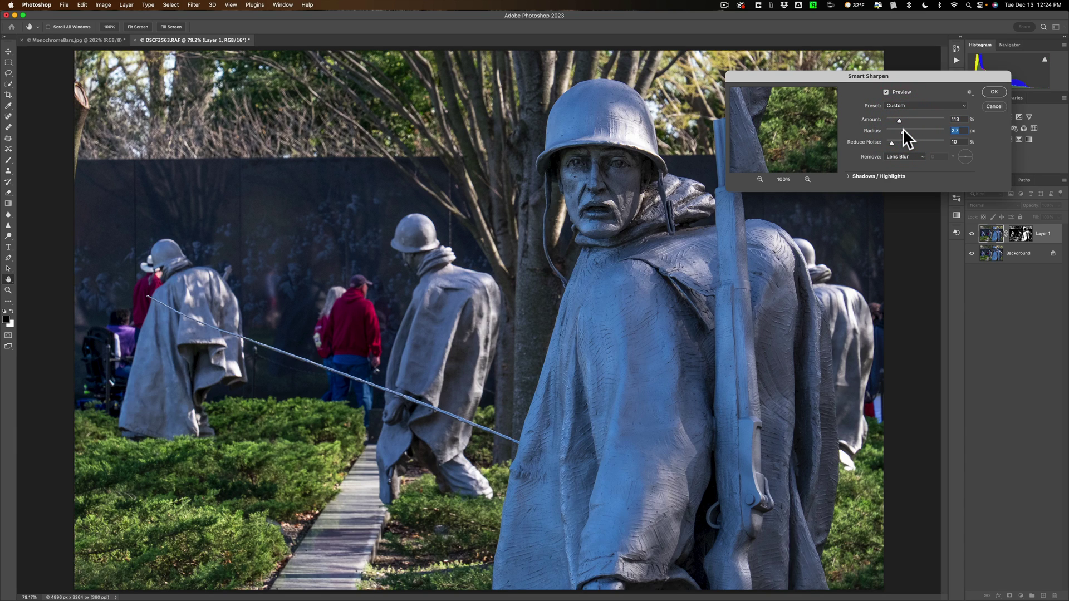
{"action": "left_click", "coordinate": [909, 118]}
{"action": "left_click", "coordinate": [994, 92]}
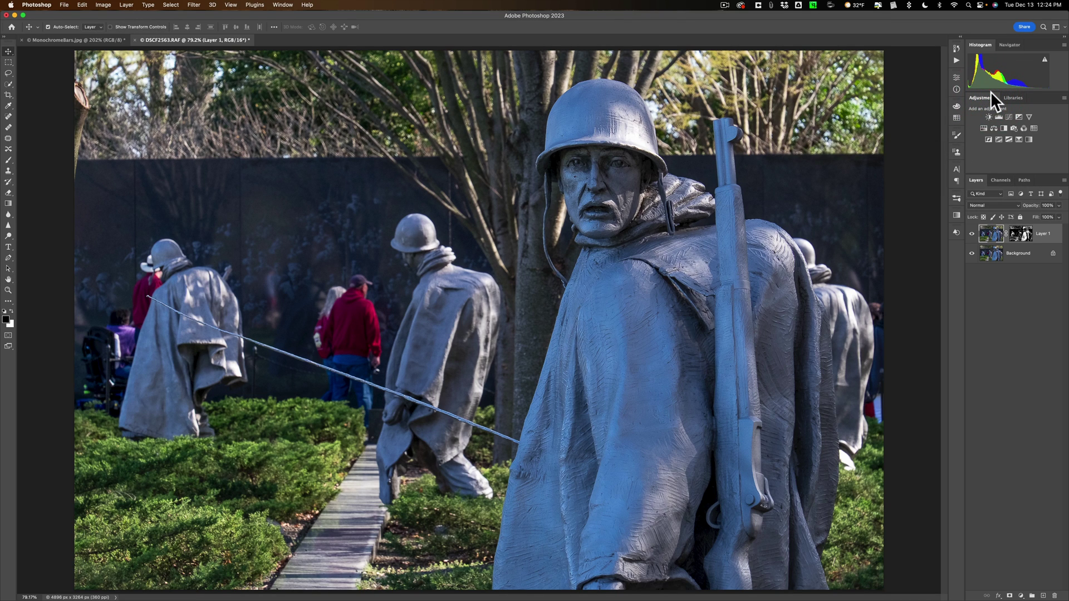
Reopen Color Range and keep the Select range on Midtones at 36% fuzziness
{"action": "left_click", "coordinate": [170, 5]}
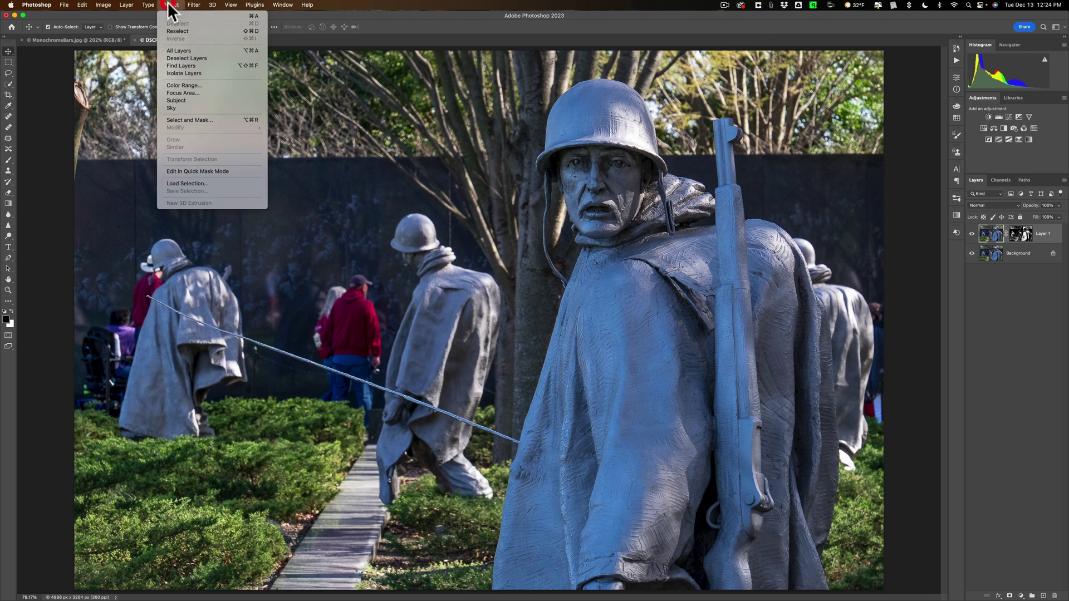
{"action": "left_click", "coordinate": [186, 84]}
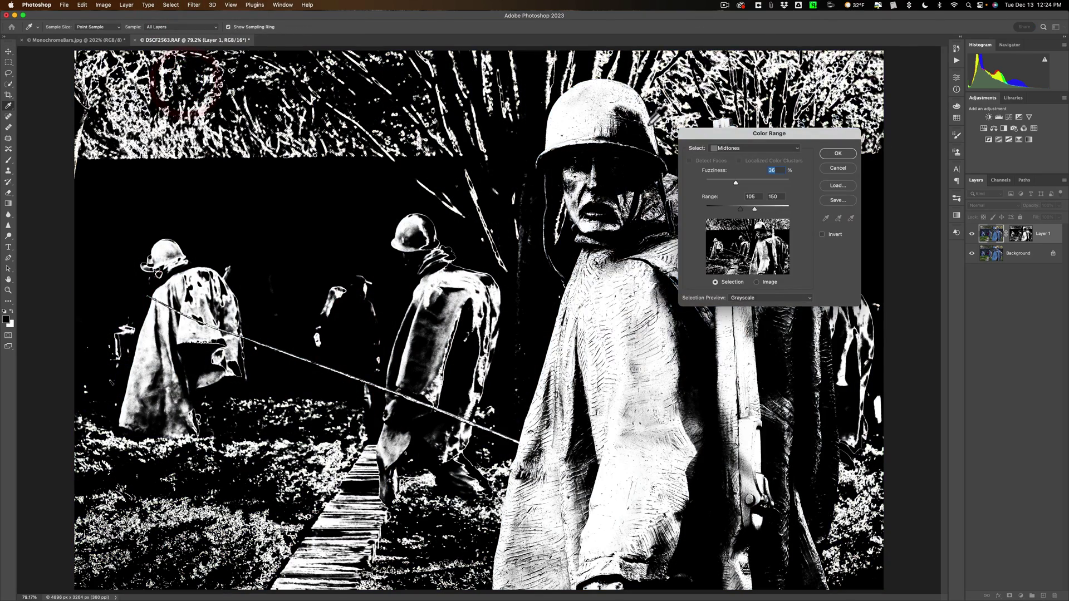
{"action": "left_click", "coordinate": [766, 171]}
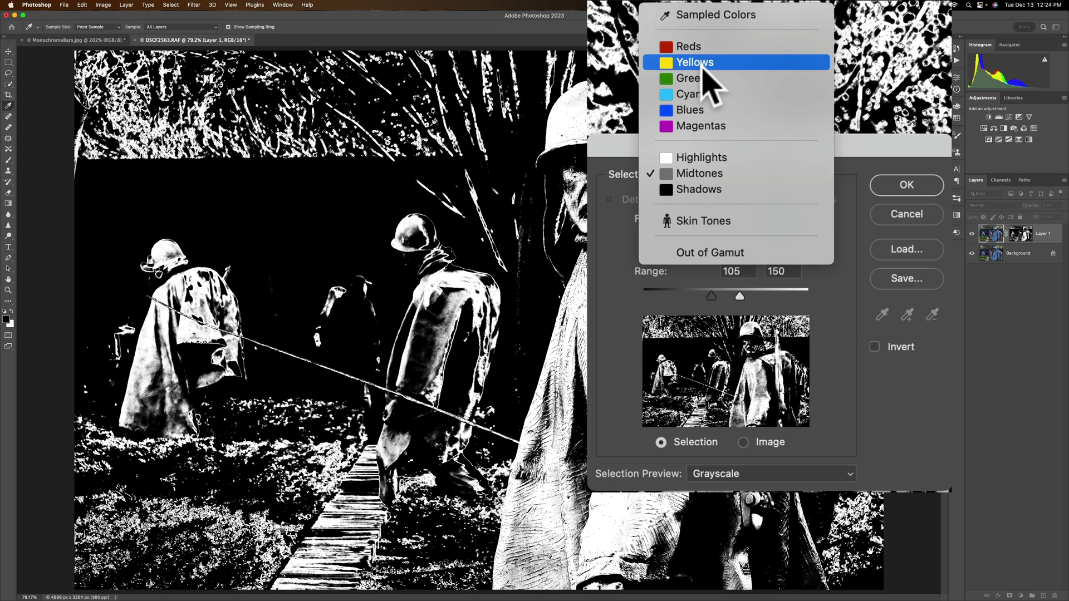
{"action": "left_click", "coordinate": [857, 152]}
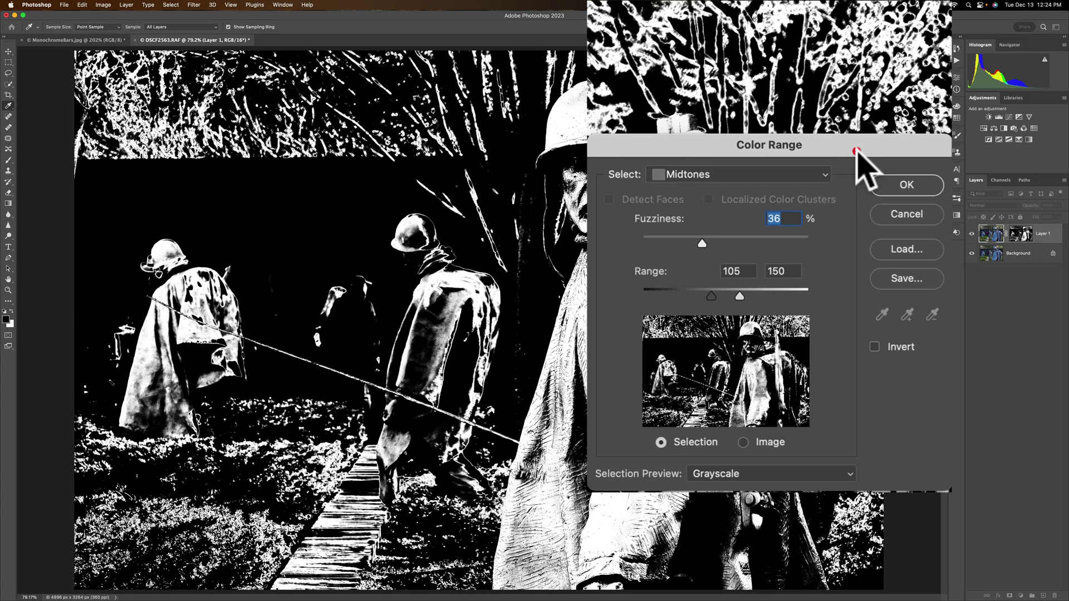